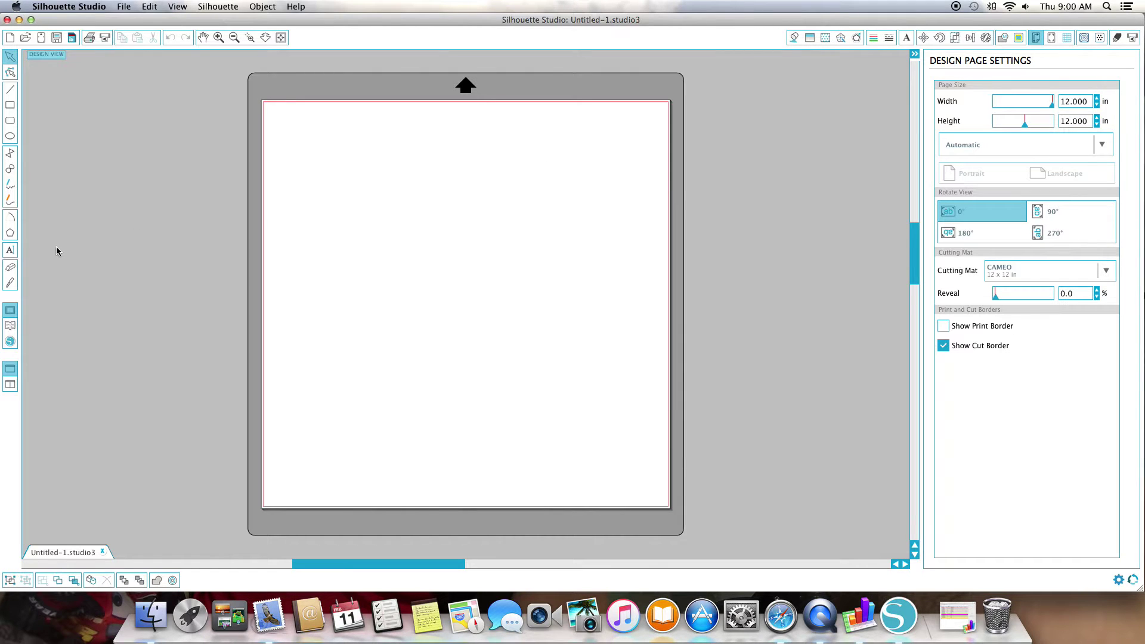
Add a text box reading 'Disney Dream Cruise' with '4/25/2016' on a second line.
click(9, 253)
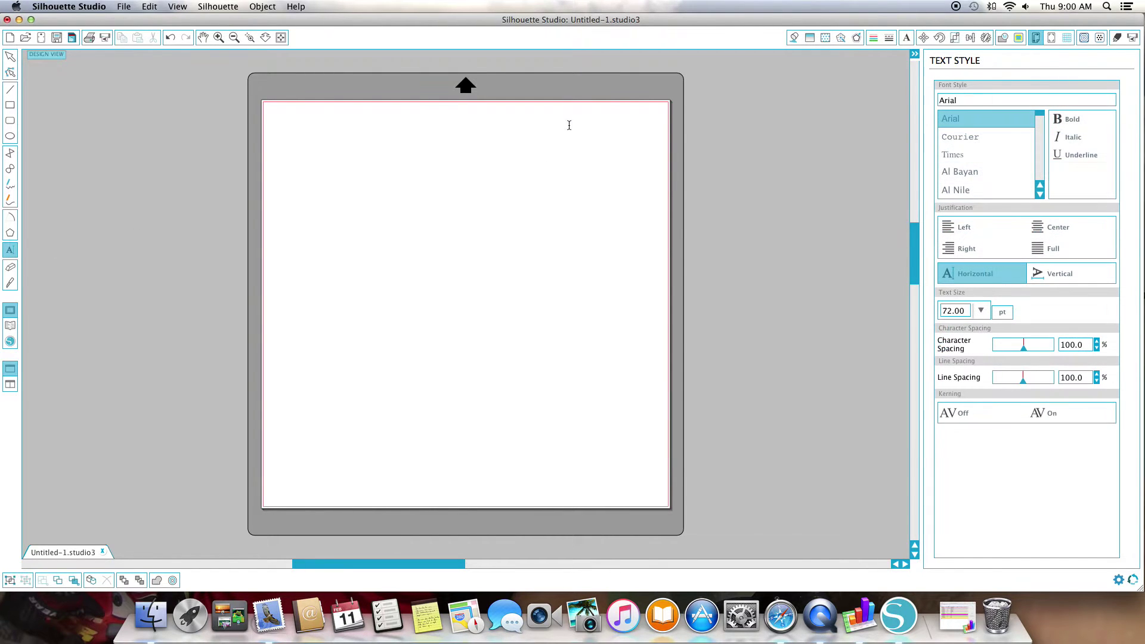
click(304, 147)
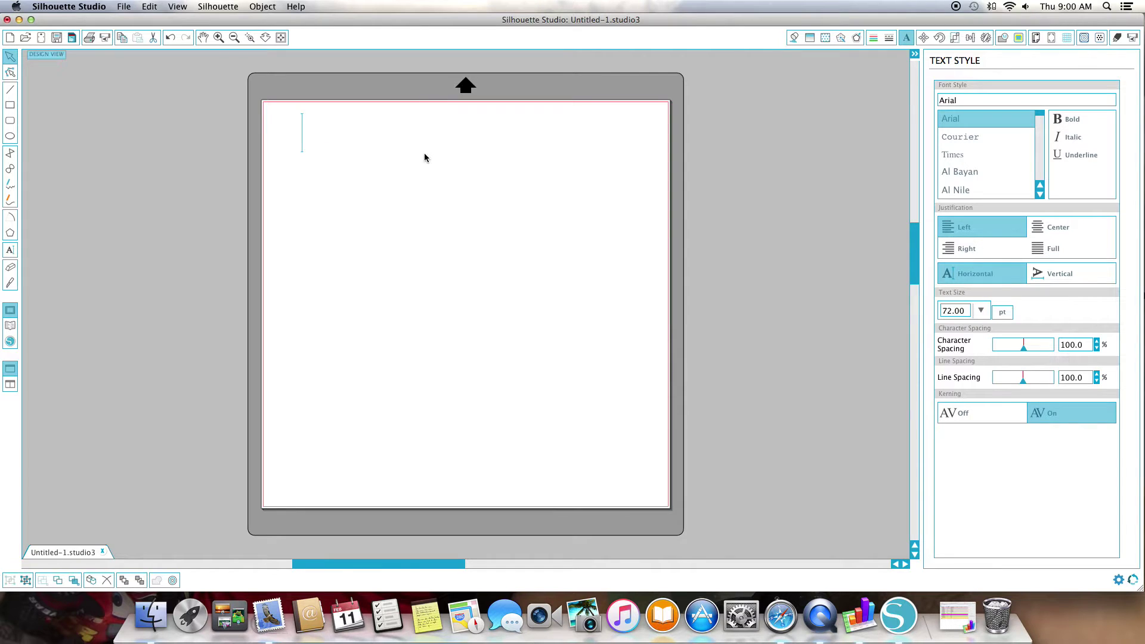
text(Disney)
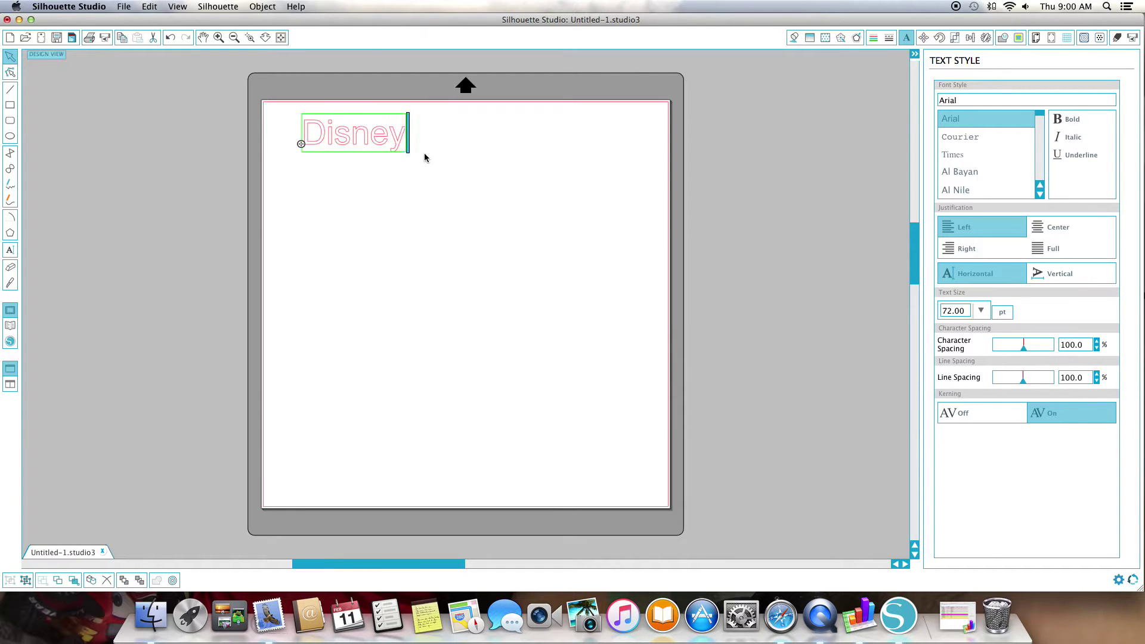
text( Dream )
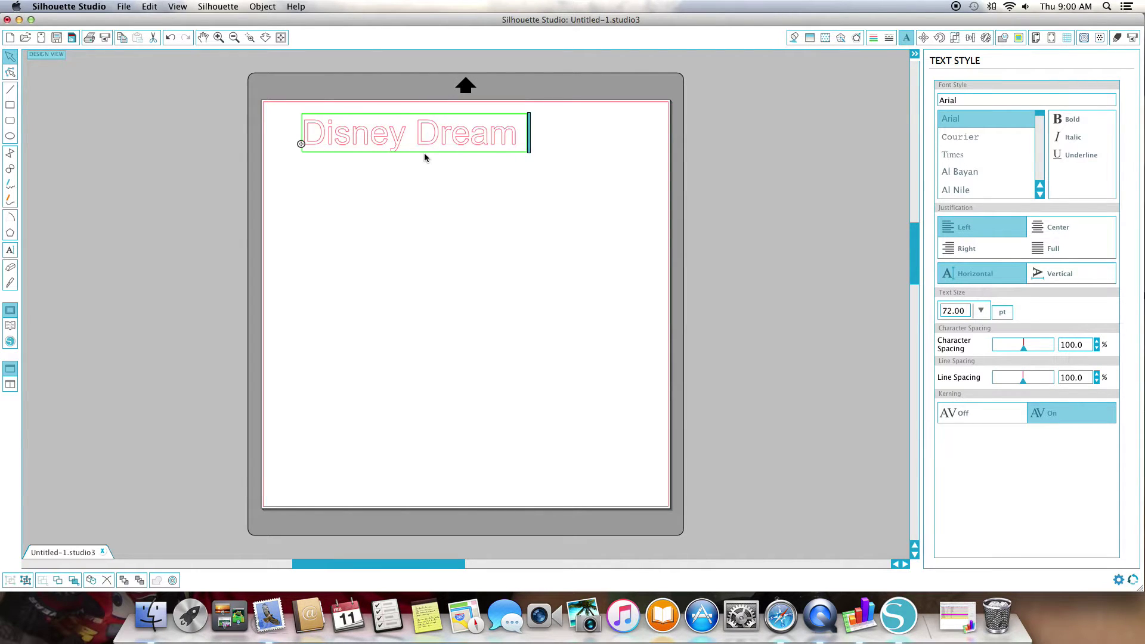
text(Cruise)
key(Return)
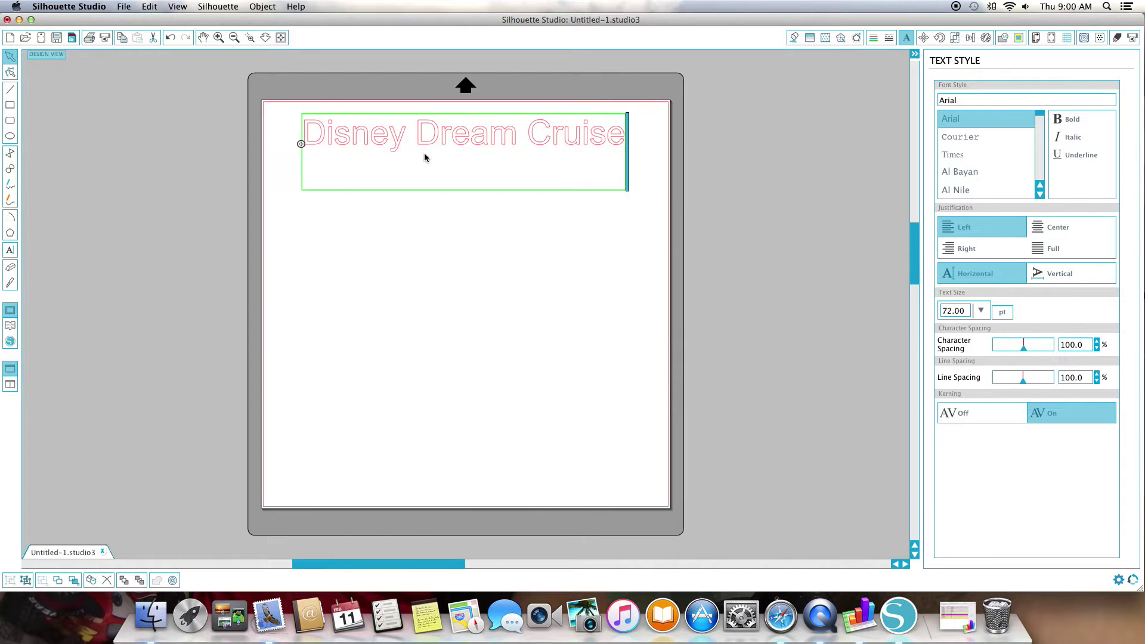
text(4/25/2016)
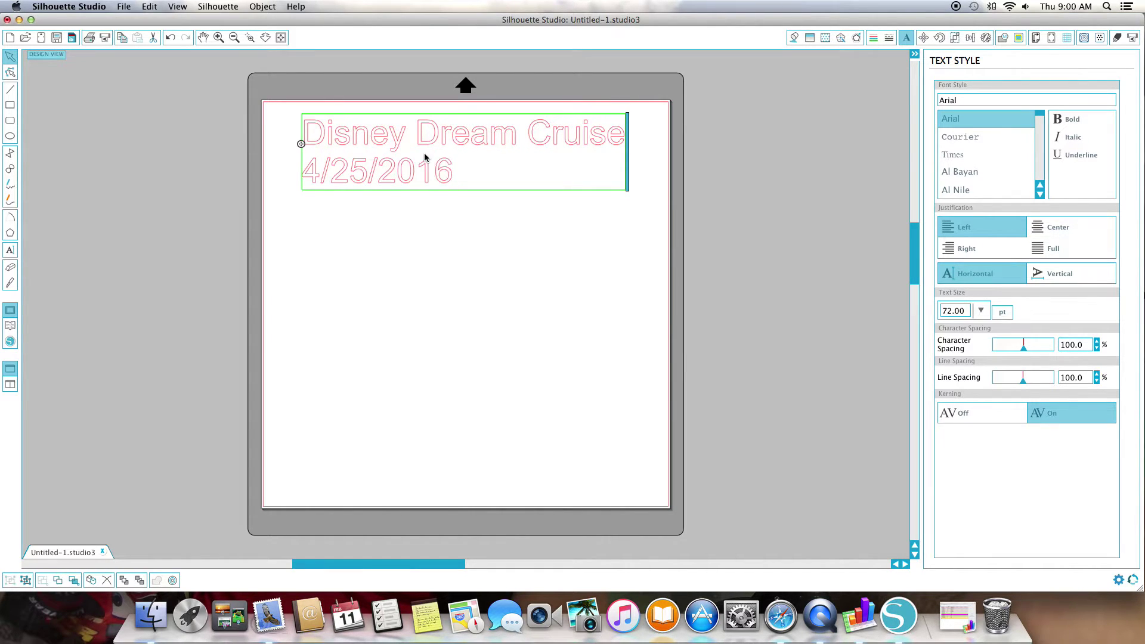
Center both text lines and set their font to Waltograph.
drag(525, 172, 305, 139)
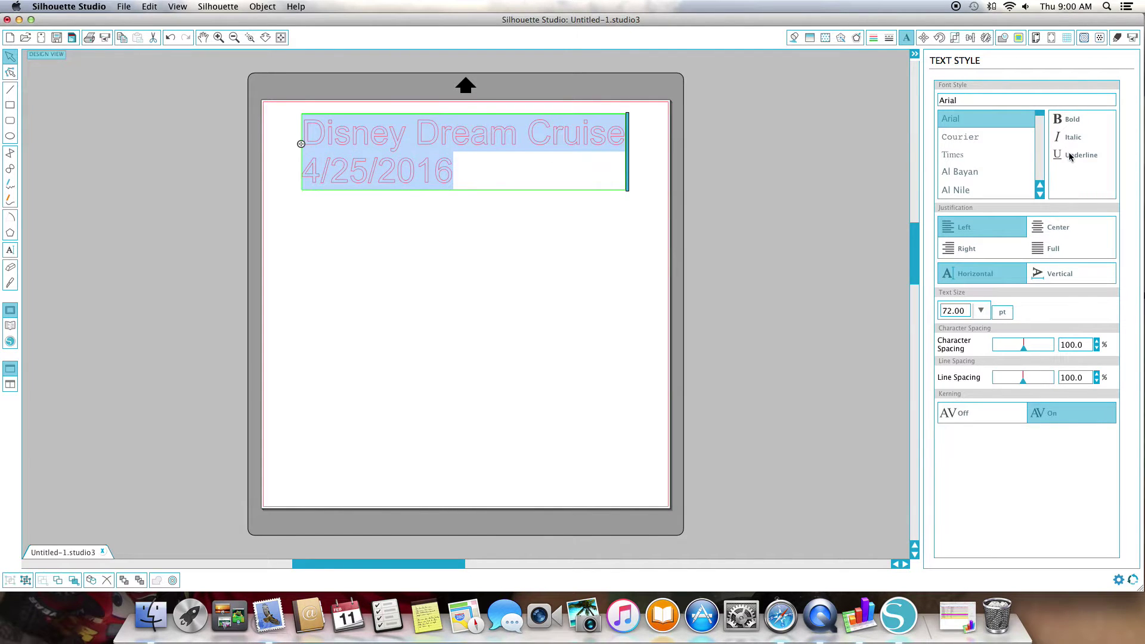
click(1048, 235)
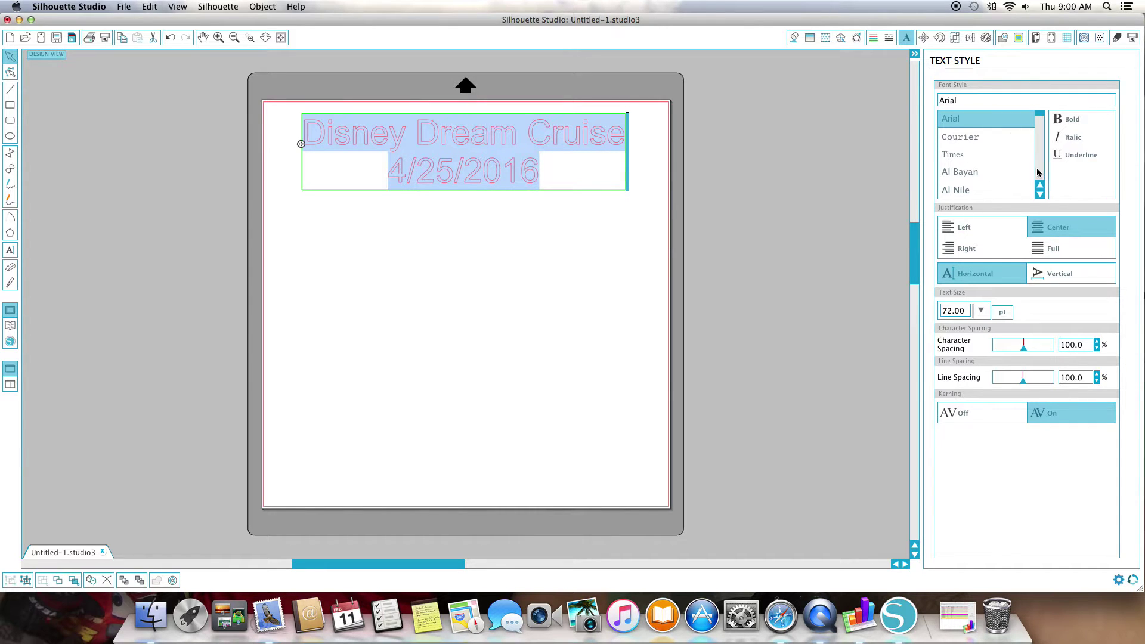
click(1040, 195)
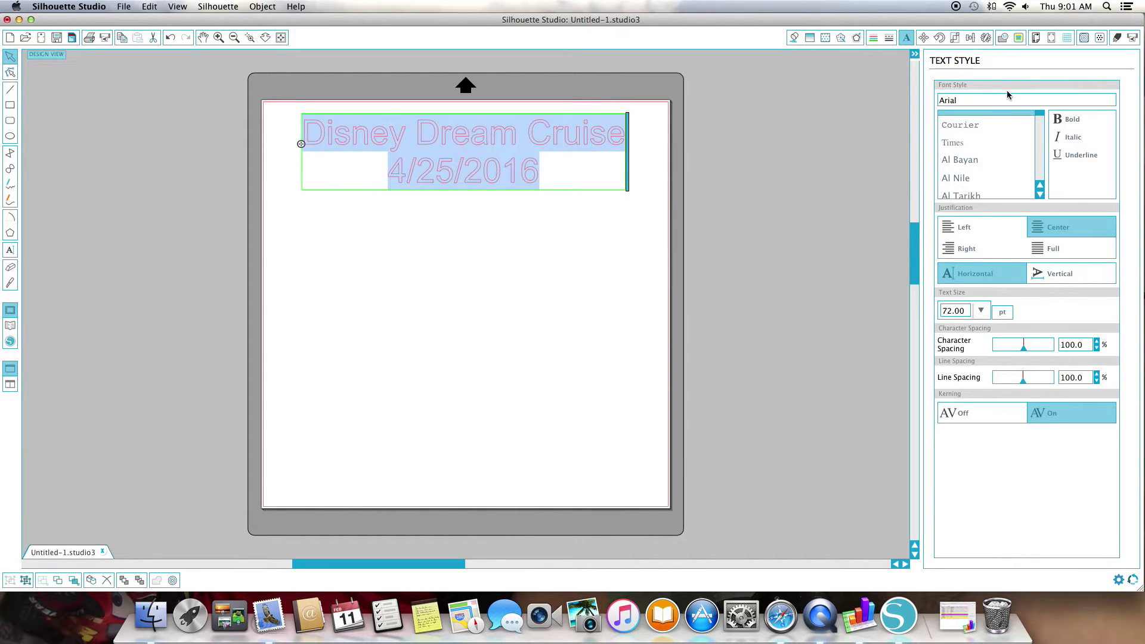
drag(940, 104, 917, 105)
text(waltograph)
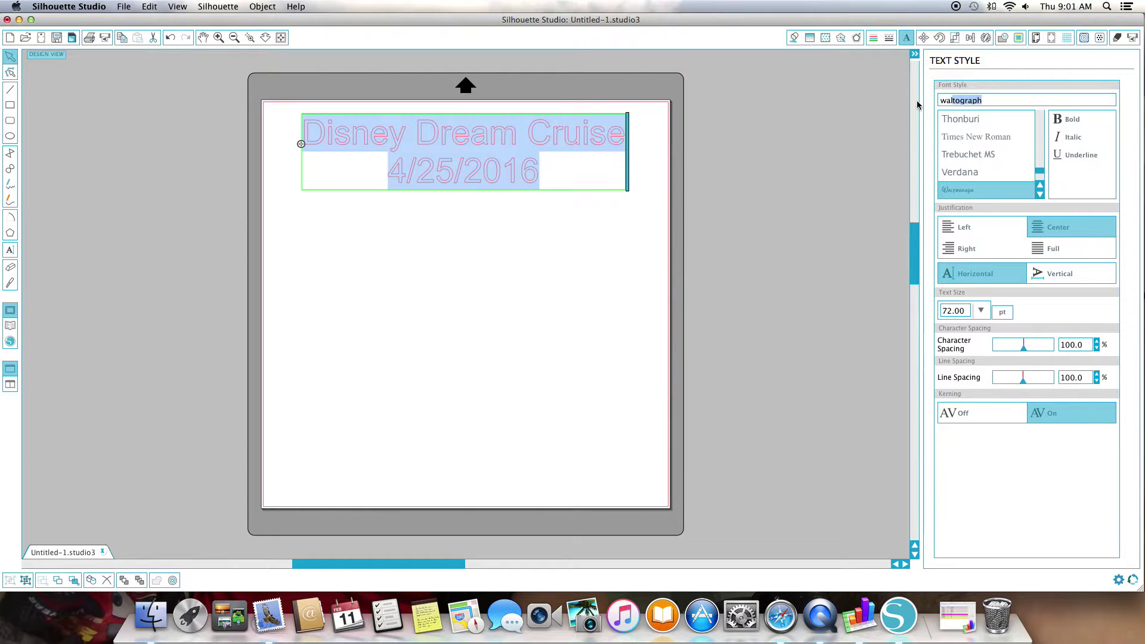
click(953, 198)
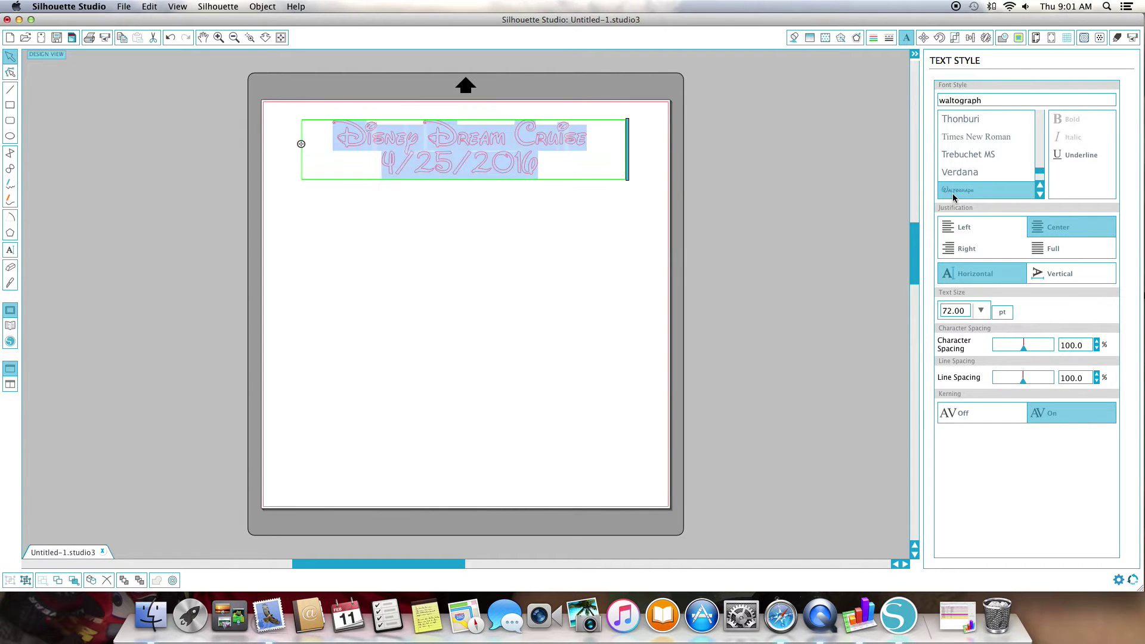
click(488, 265)
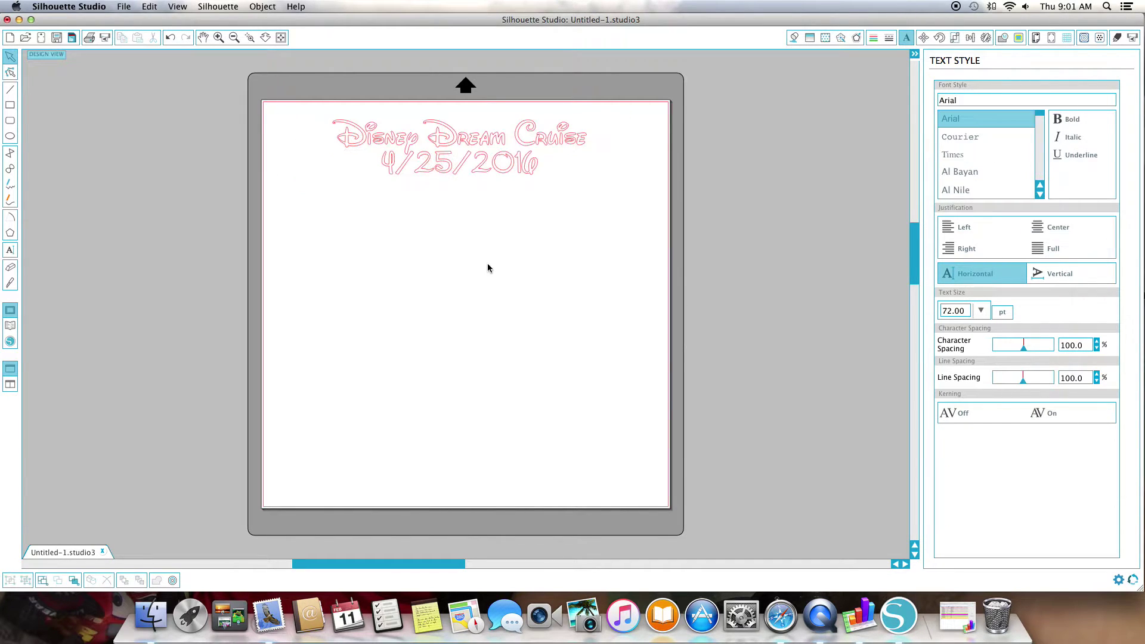
Resize the text block to about 5.5 in wide and position it near the page's top-left.
click(506, 153)
drag(630, 185, 453, 160)
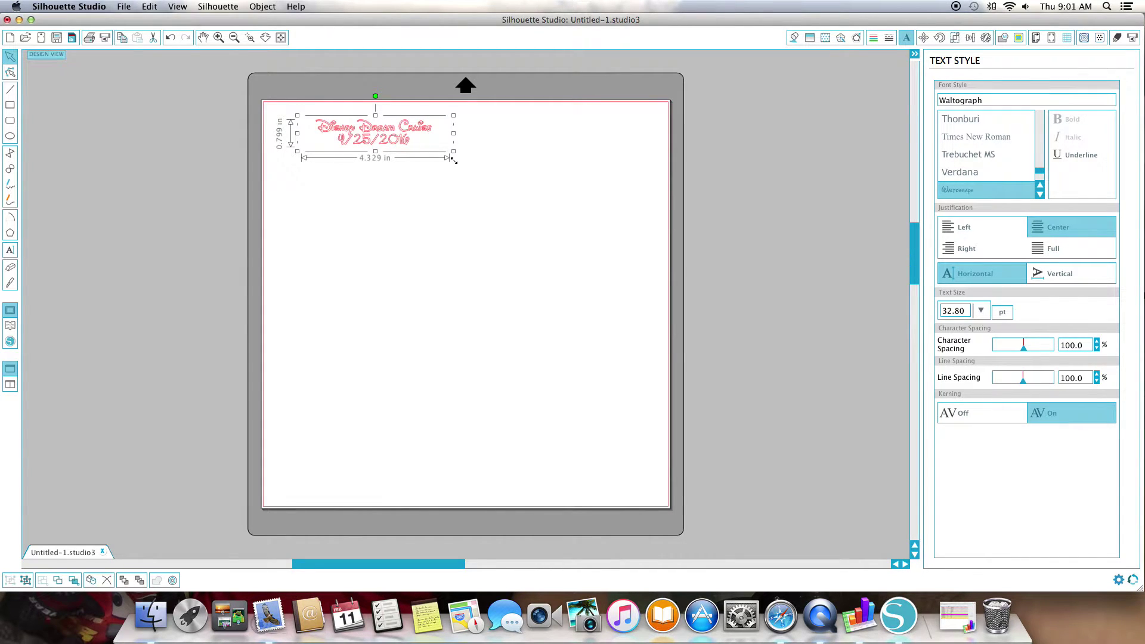
mouse_move(453, 160)
mouse_down()
mouse_move(486, 167)
mouse_move(396, 146)
mouse_move(461, 158)
mouse_up()
click(455, 158)
click(427, 146)
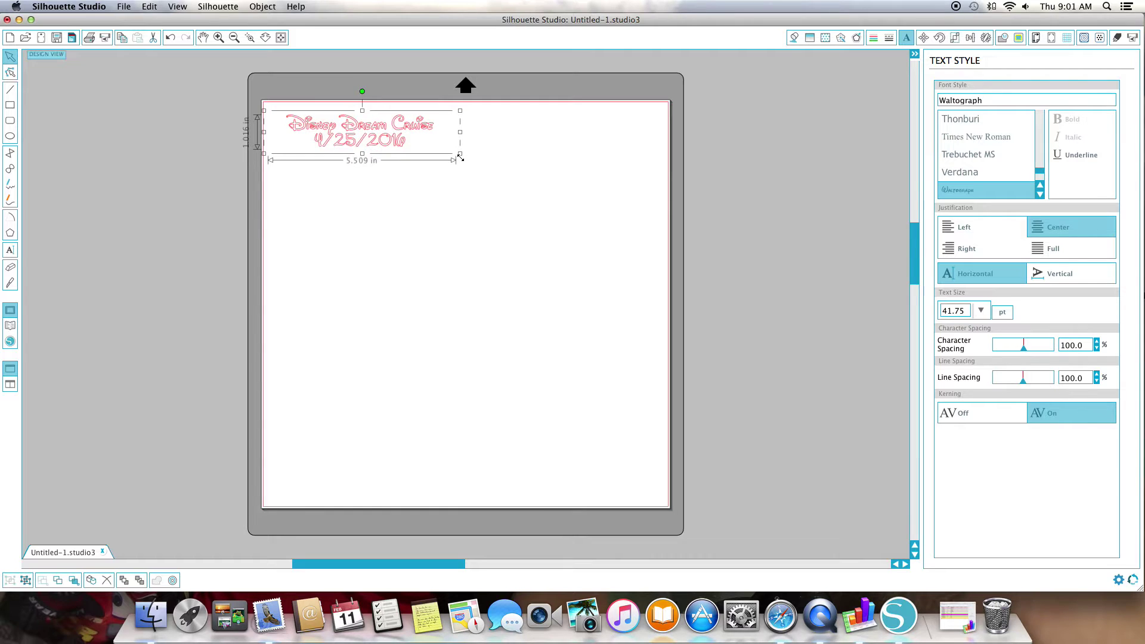
drag(368, 143, 361, 143)
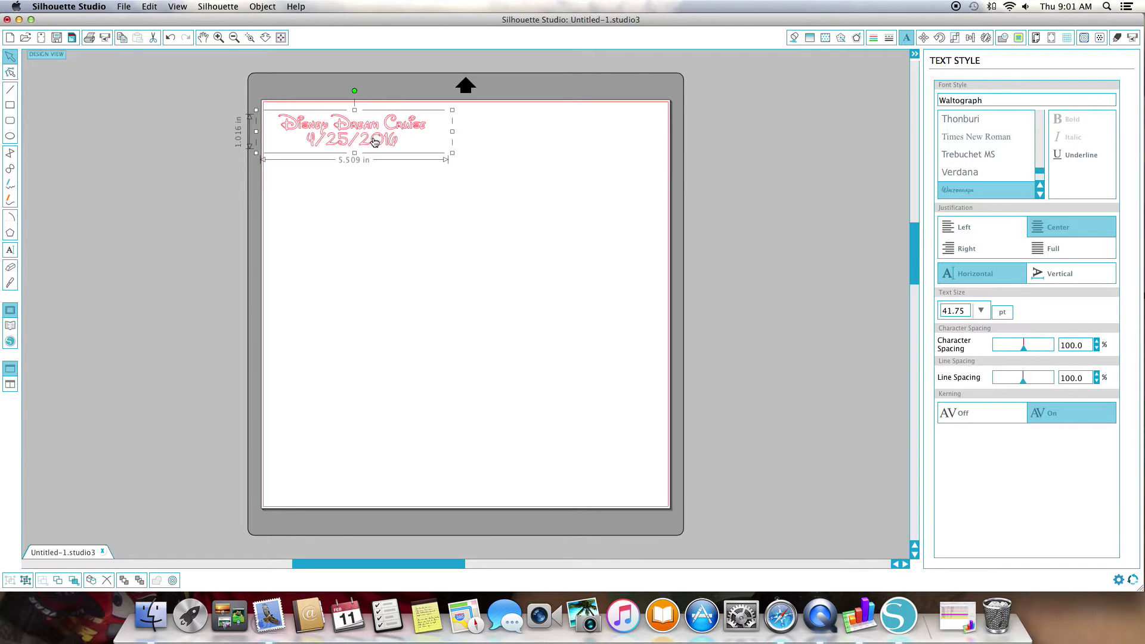
click(397, 237)
Paste a copy of the label and place it beside the original along the top.
key(super+v)
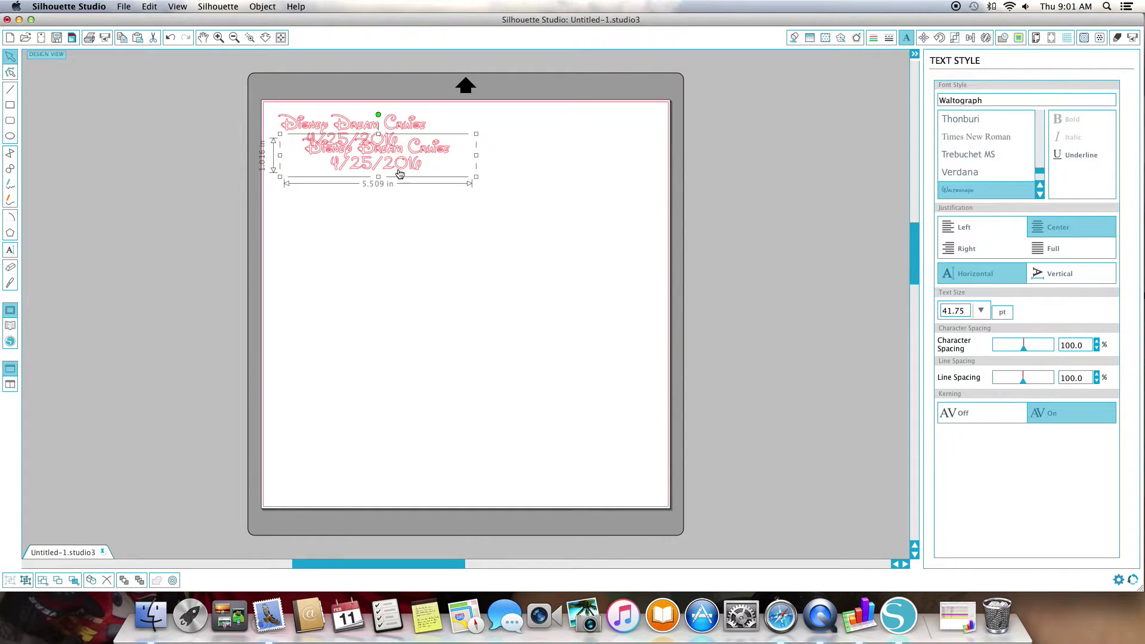
drag(403, 168, 579, 154)
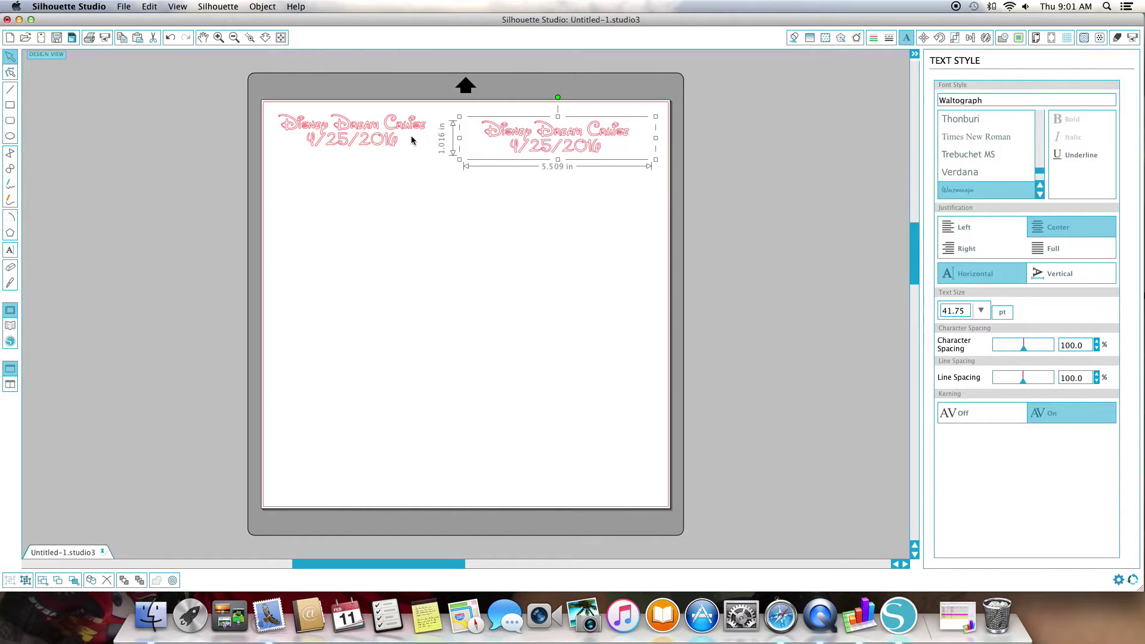
click(385, 148)
drag(385, 149, 388, 151)
click(498, 225)
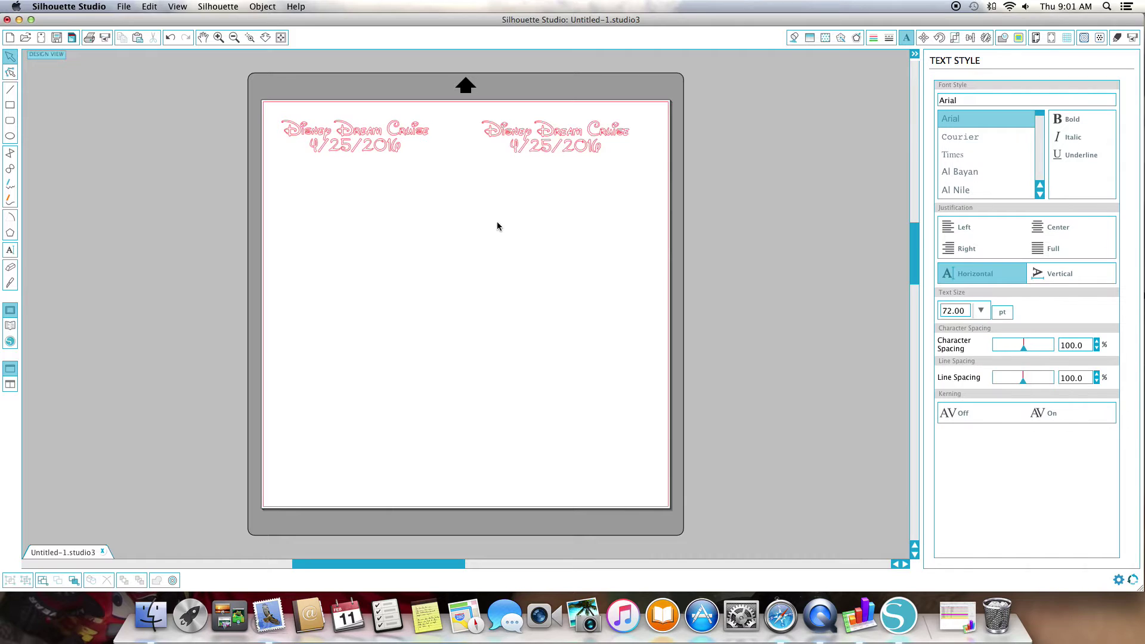
Confirm a 12 × 19 in page size and set the cutting mat to None.
click(1035, 39)
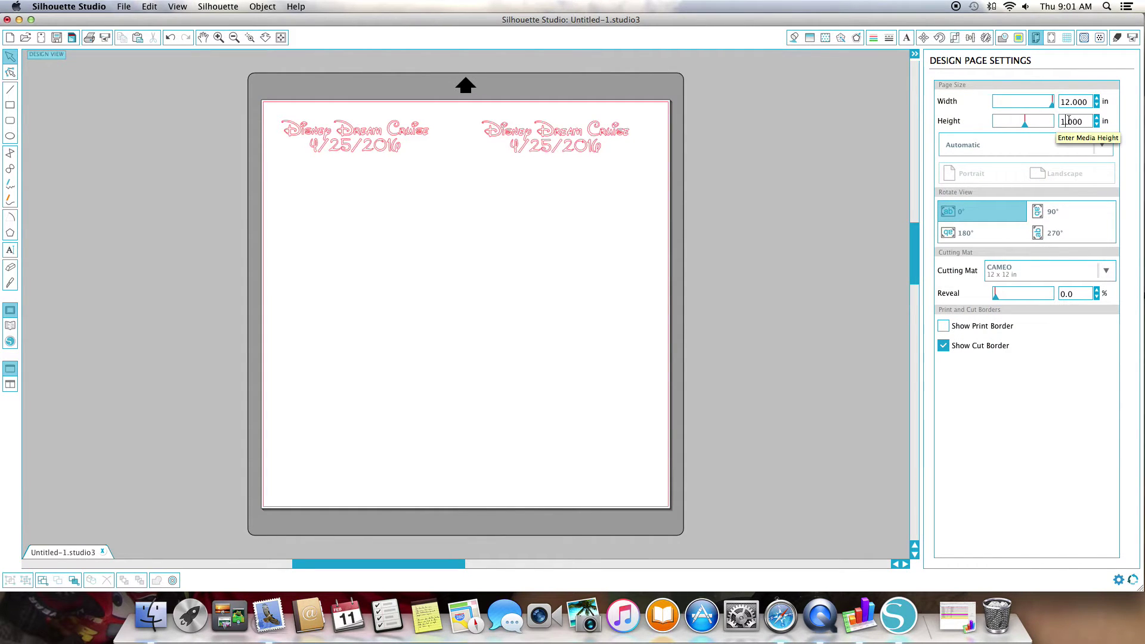
key(Return)
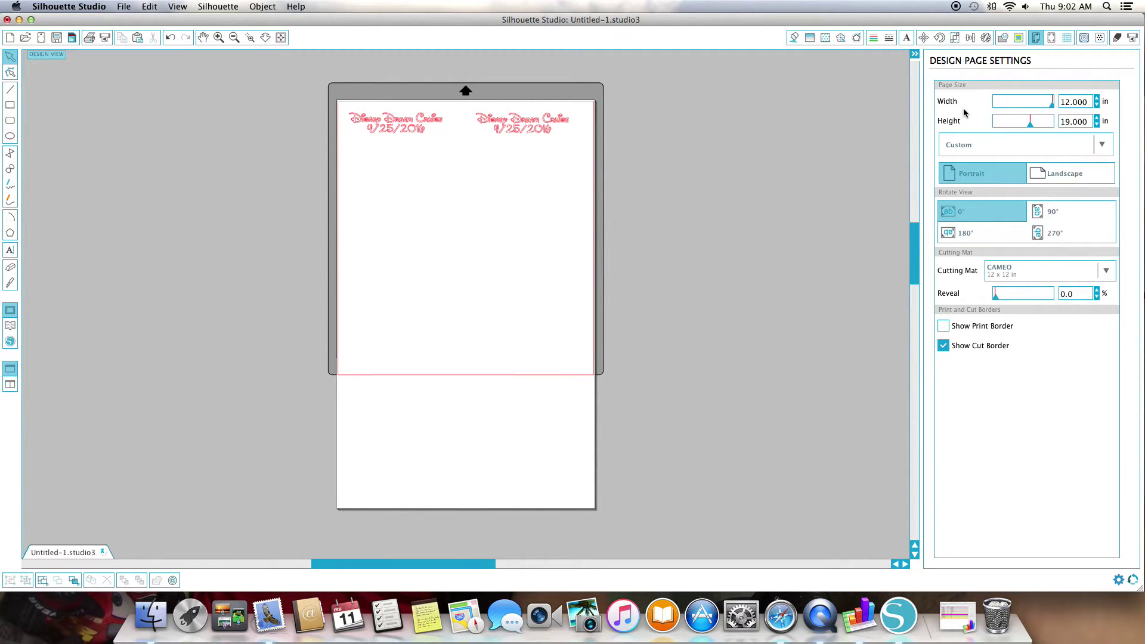
click(1105, 272)
click(1109, 274)
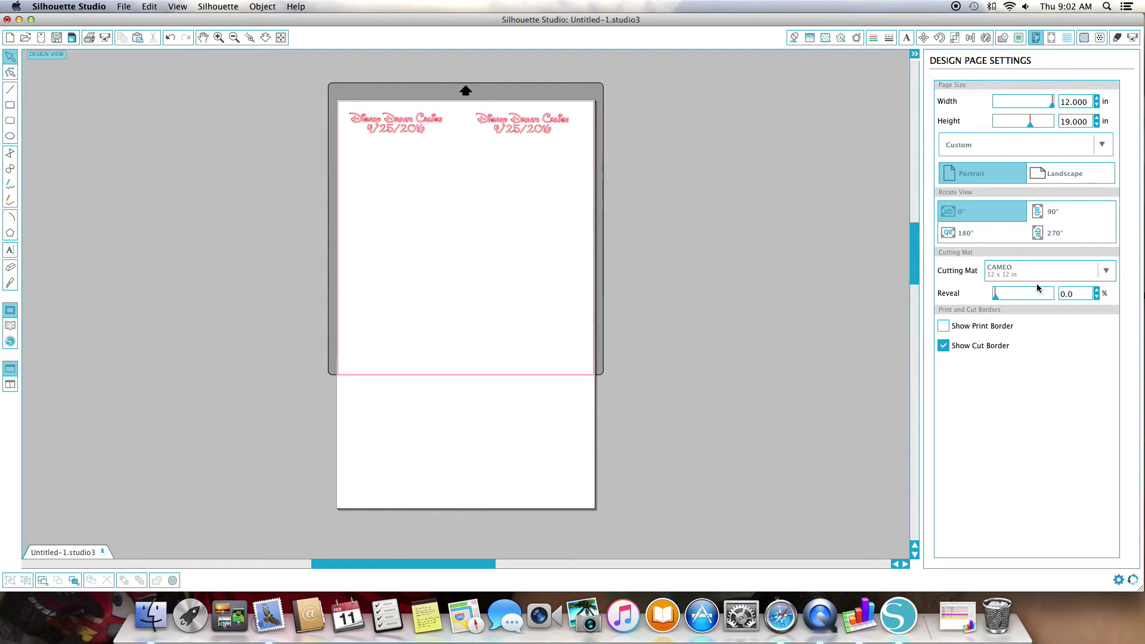
click(1102, 275)
click(996, 296)
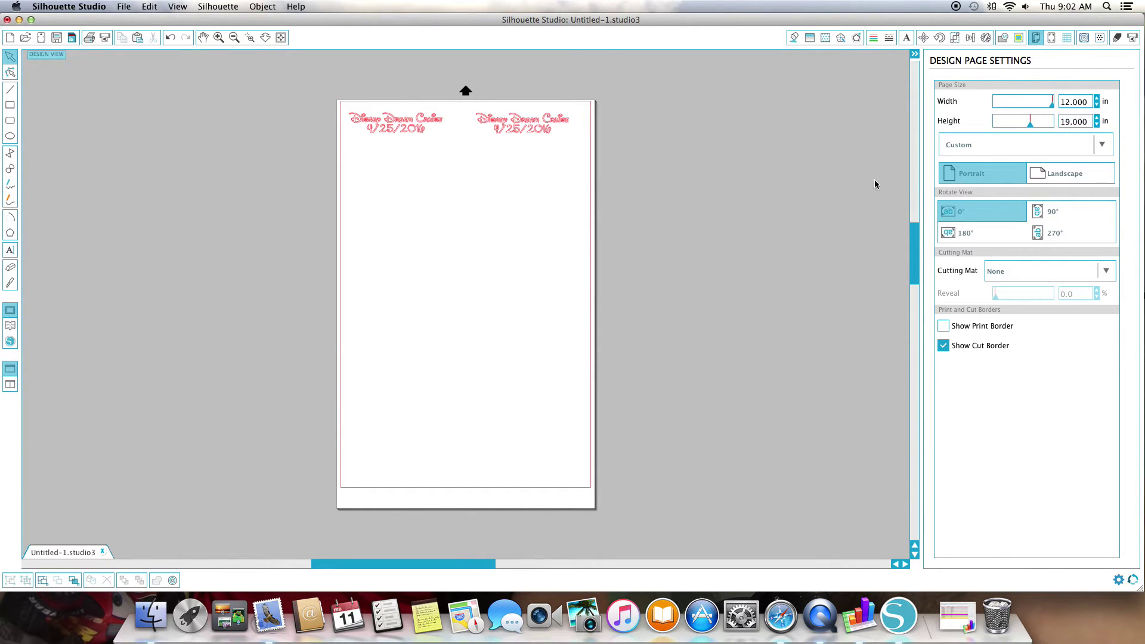
Paste copies of the top label pair into the next rows down the page.
drag(344, 112, 524, 125)
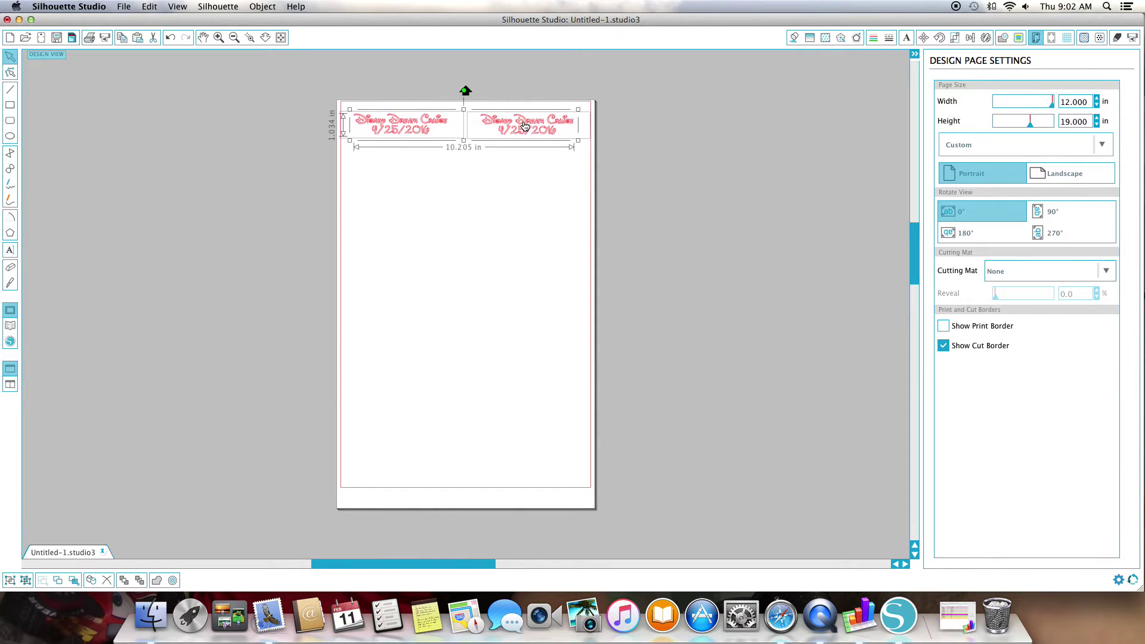
click(485, 209)
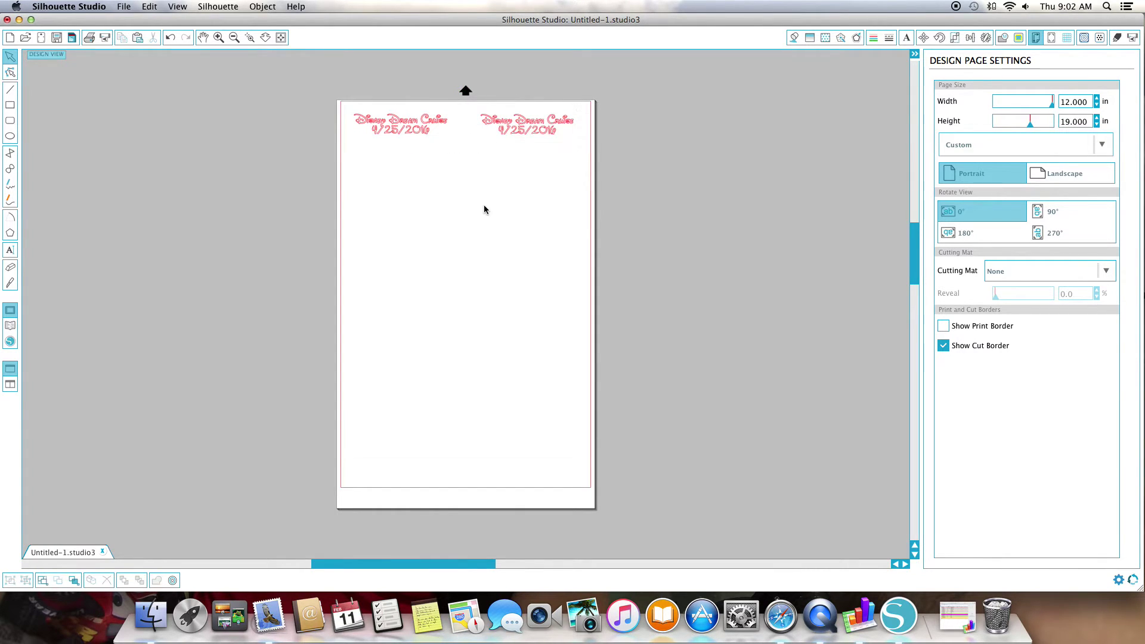
key(super+v)
drag(528, 156, 383, 251)
key(super+v)
key(super+v)
click(388, 276)
key(super+v)
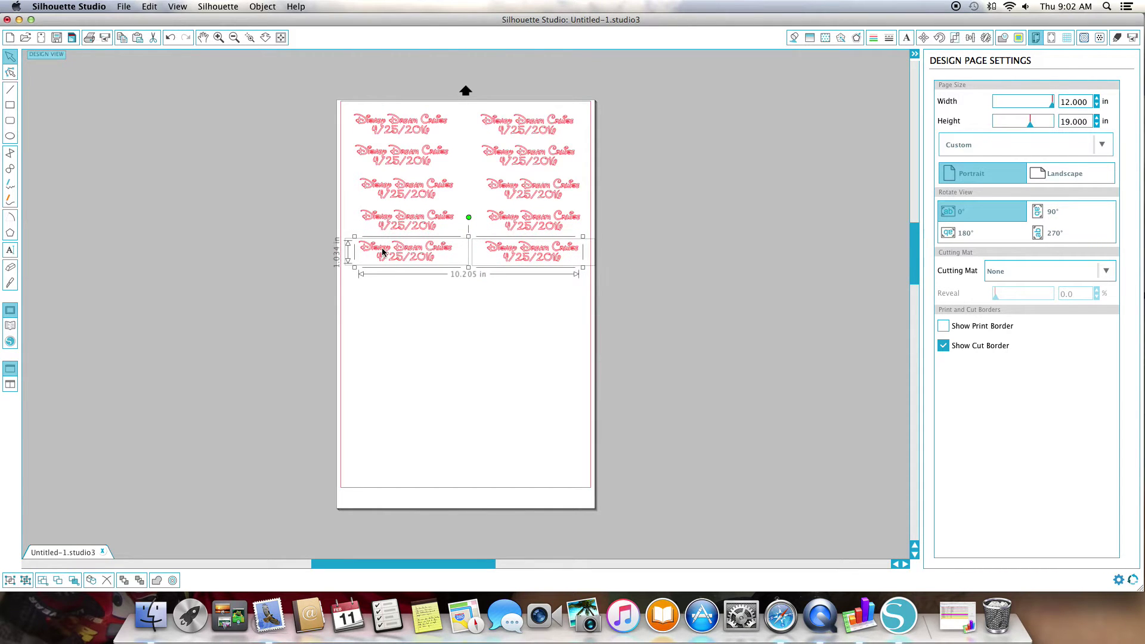
Copy the five-row block of ten labels and paste it below the first five rows.
drag(349, 115, 576, 267)
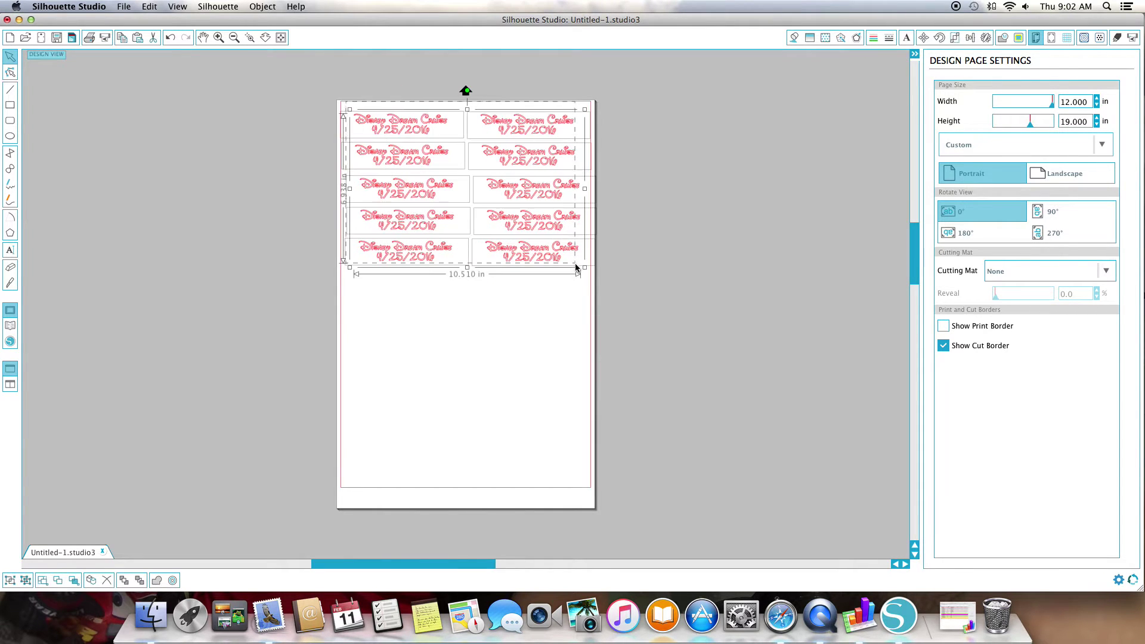
key(super+z)
key(super+shift+z)
key(super+c)
click(465, 412)
key(super+v)
drag(434, 286, 577, 439)
click(357, 416)
Add an eleventh row of labels, then shift all 22 labels slightly down the page.
key(super+c)
key(super+v)
drag(444, 442, 424, 447)
drag(322, 79, 617, 474)
drag(549, 449, 549, 469)
click(684, 446)
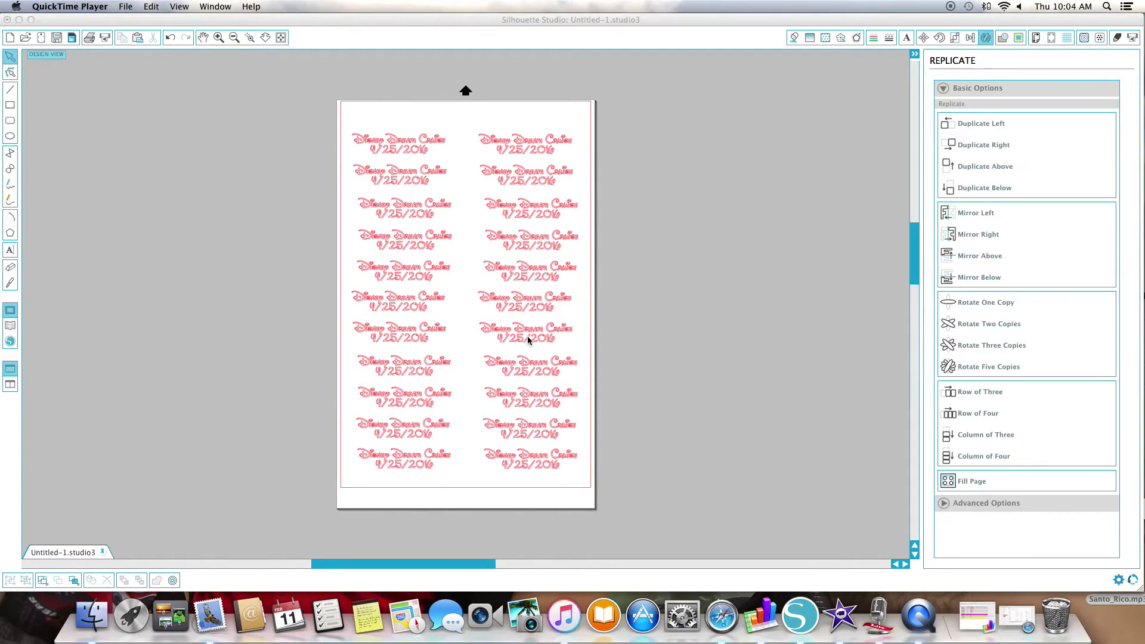
Select all 22 labels and create a mirrored copy with Replicate > Mirror Left.
click(910, 42)
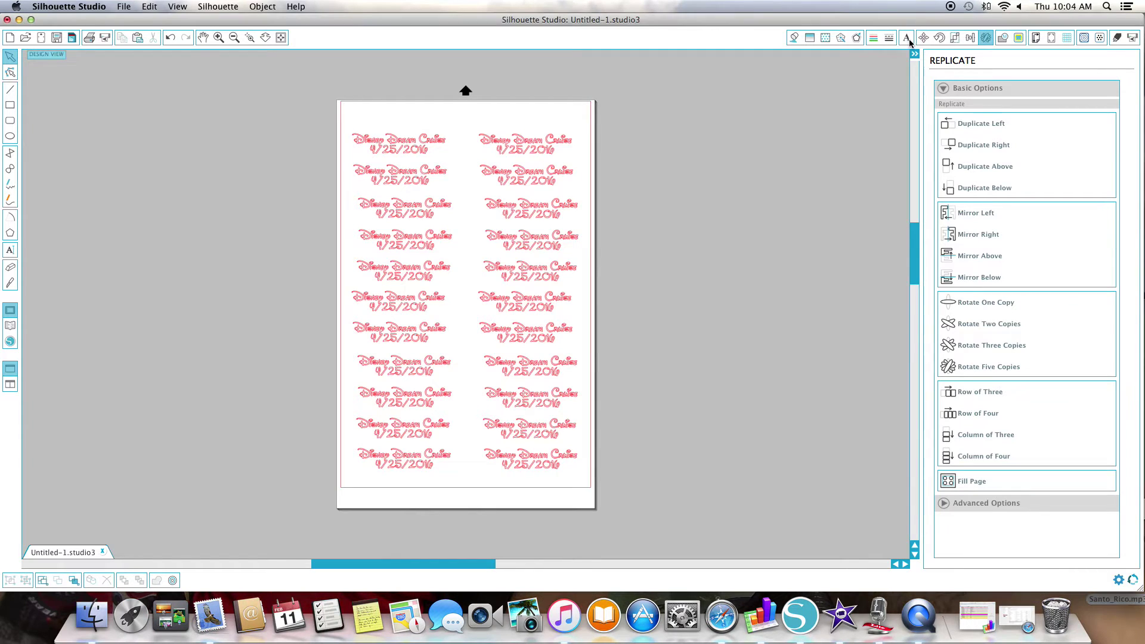
click(905, 38)
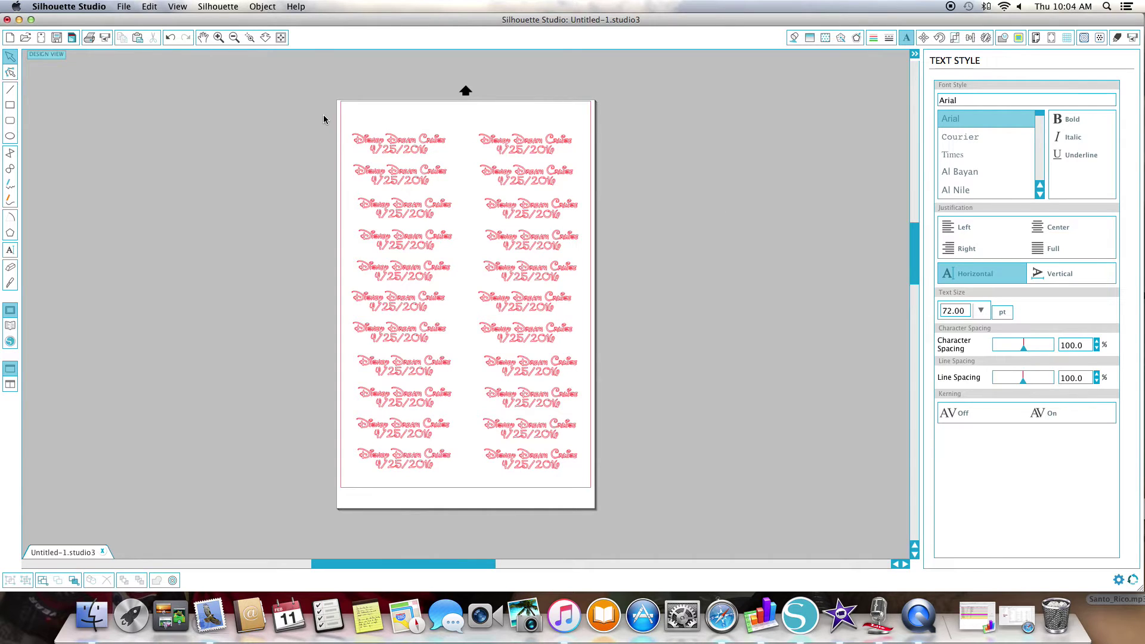
drag(324, 119, 593, 502)
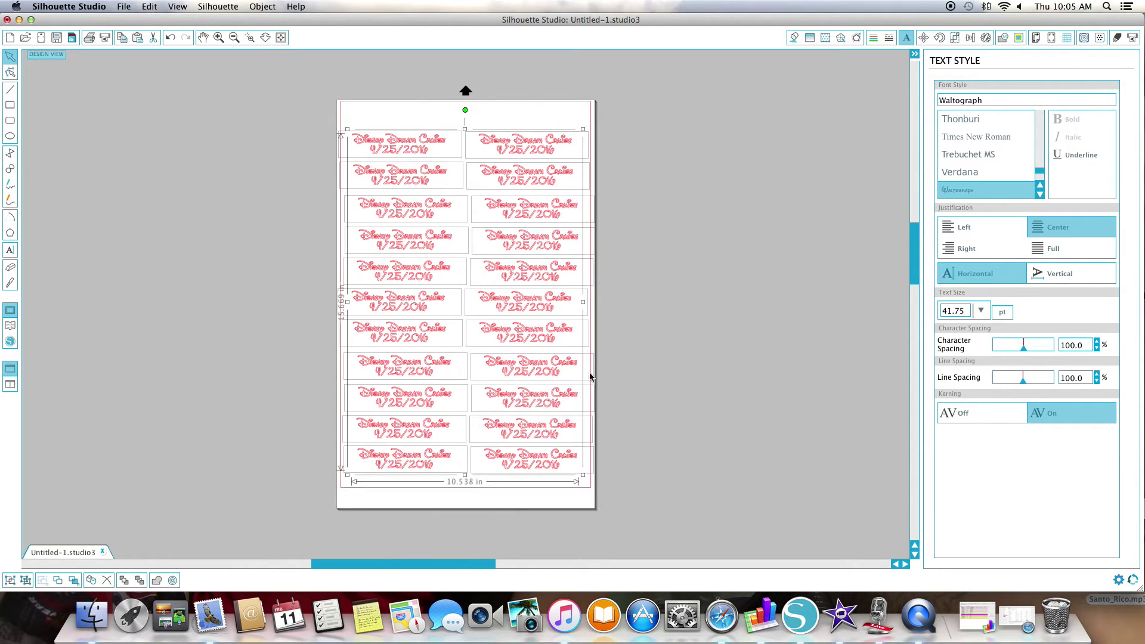
click(985, 38)
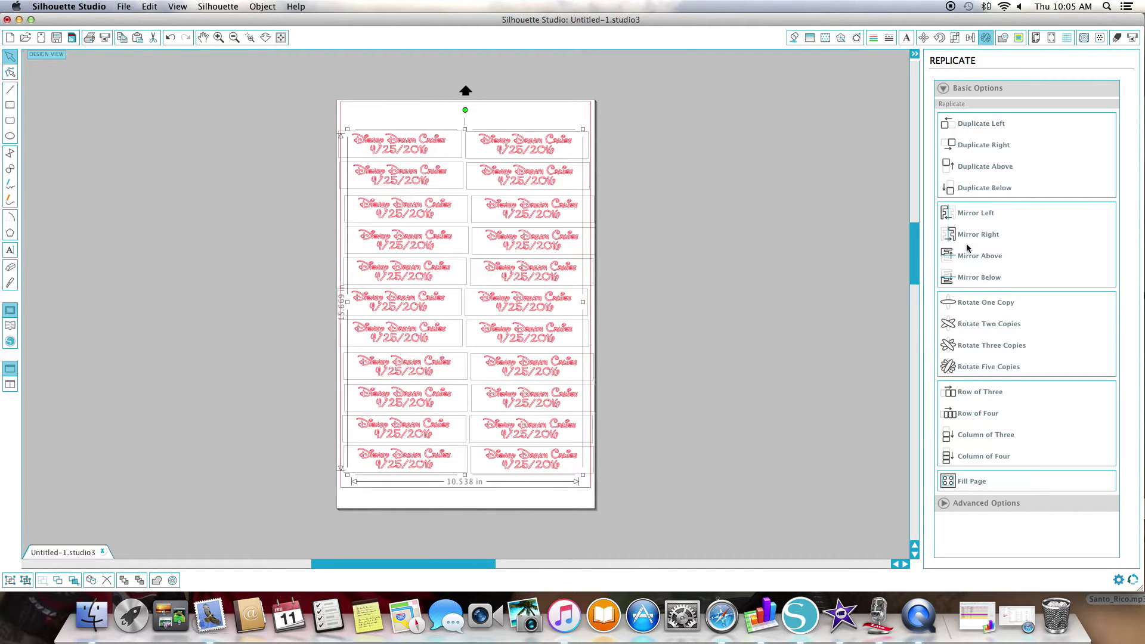
click(968, 212)
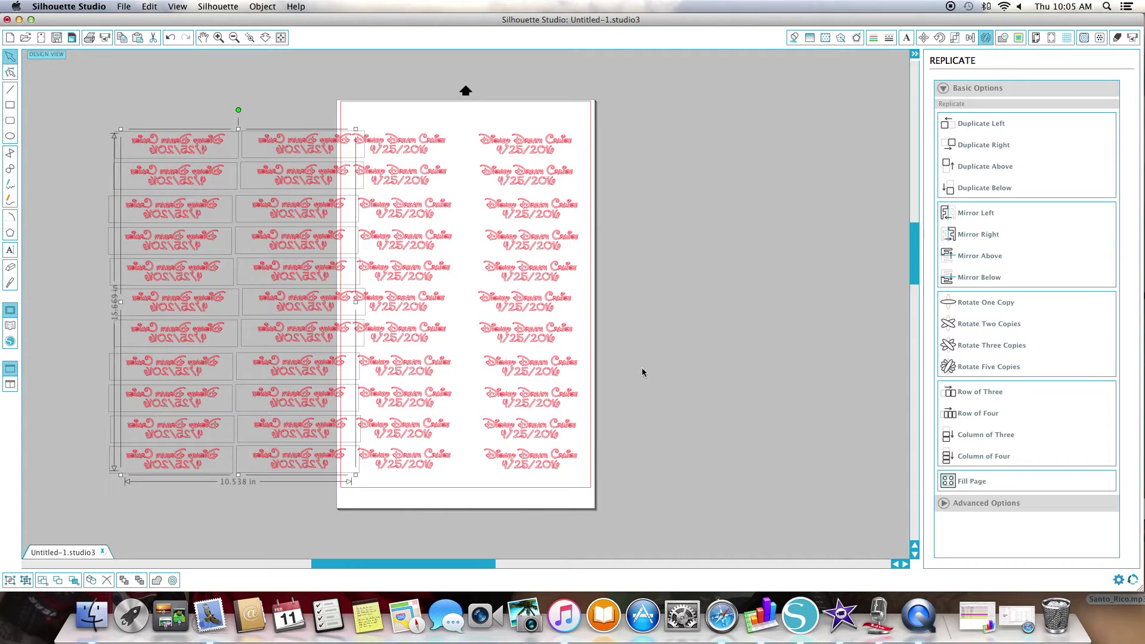
Delete the original readable labels and move the mirrored set onto the page.
drag(642, 122, 384, 493)
key(Delete)
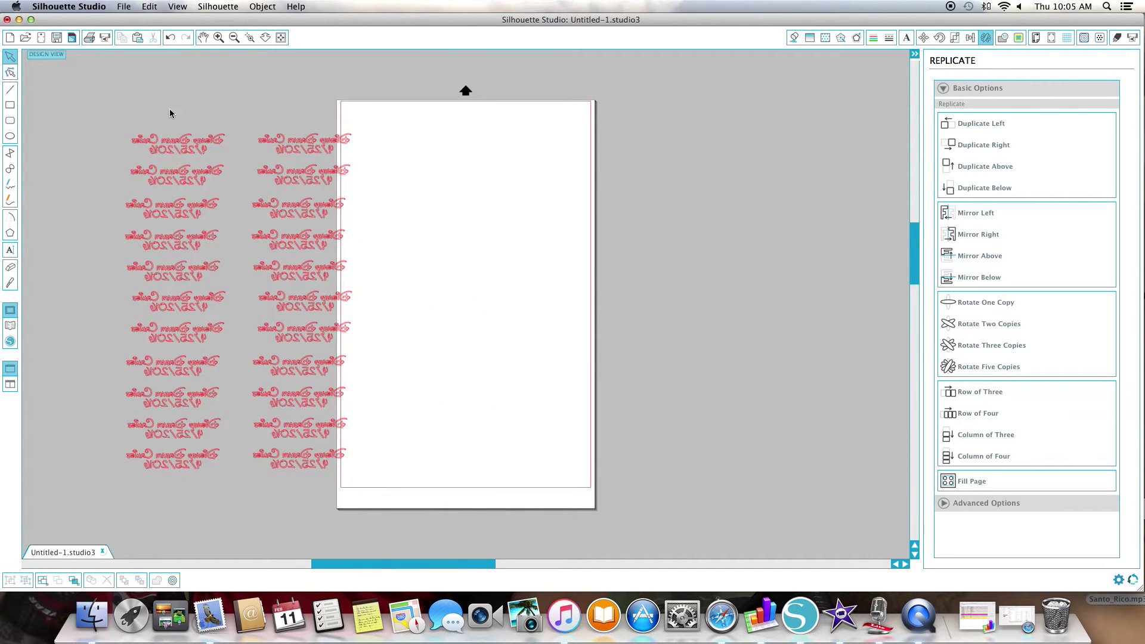
drag(106, 116, 358, 491)
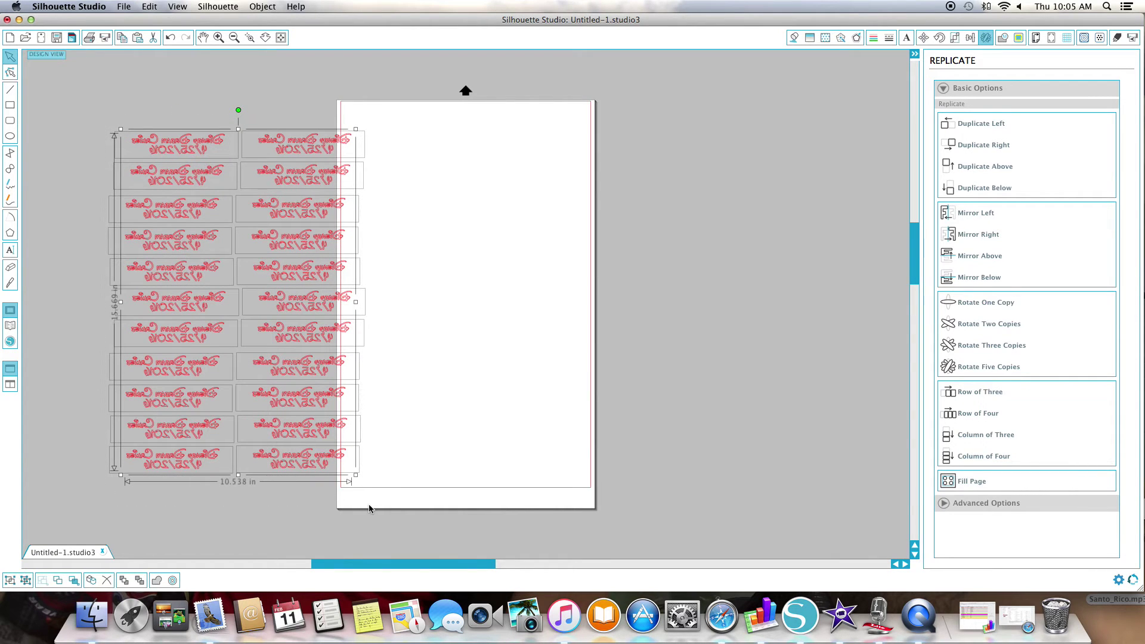
drag(309, 433, 532, 420)
Set the labels to Cut Edge with Vinyl material (speed 5, thickness 10) and open Send to Silhouette.
click(658, 424)
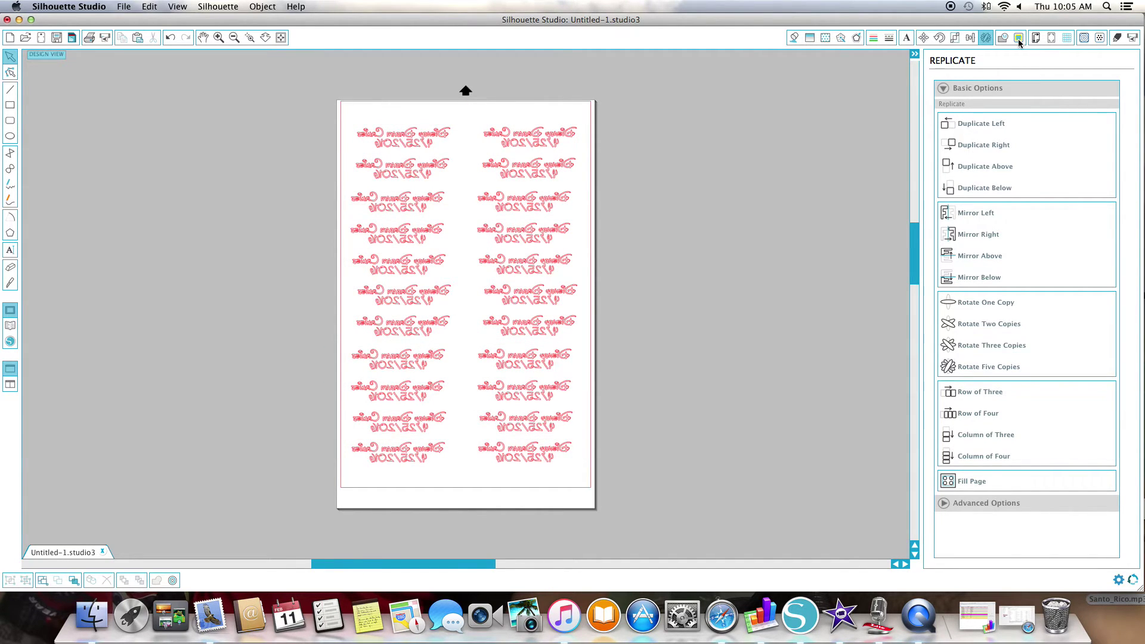
click(1116, 38)
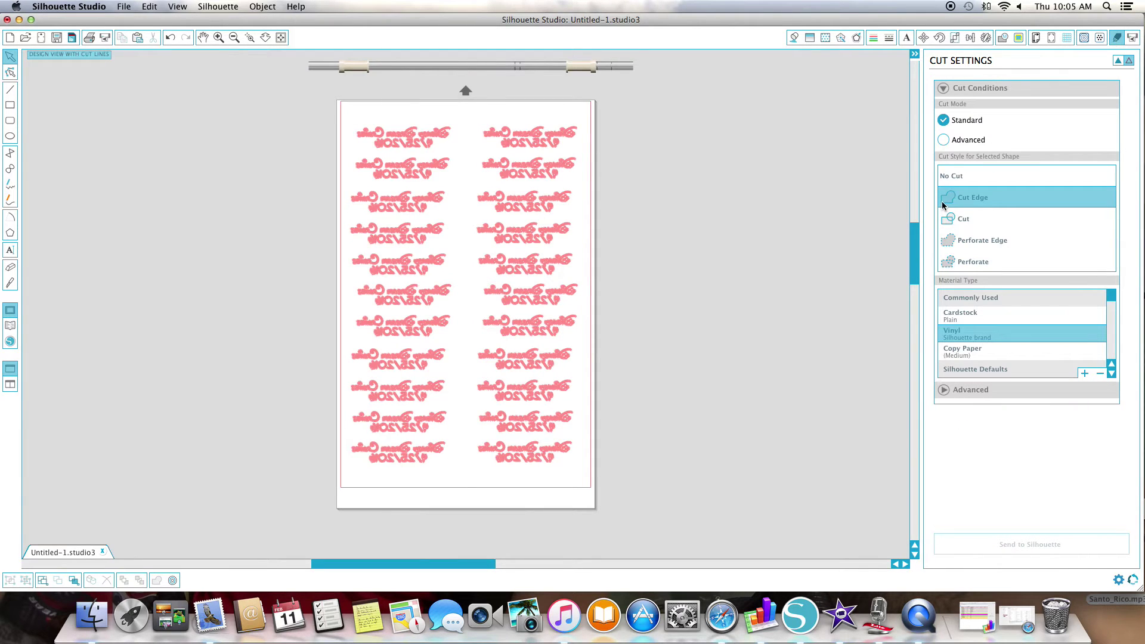
click(956, 336)
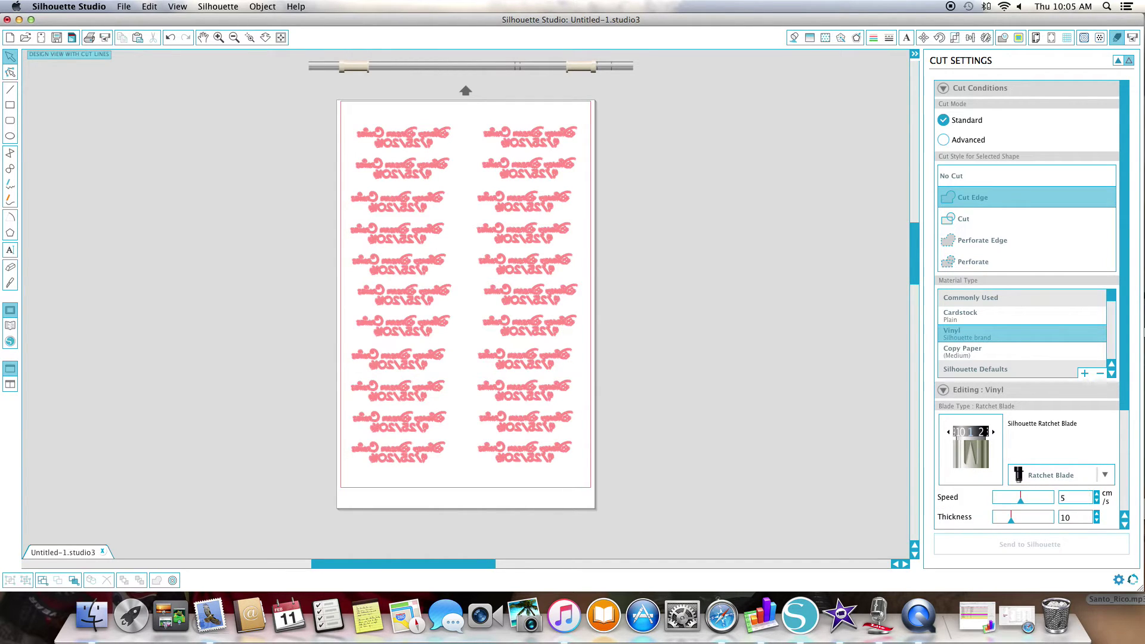
click(1131, 38)
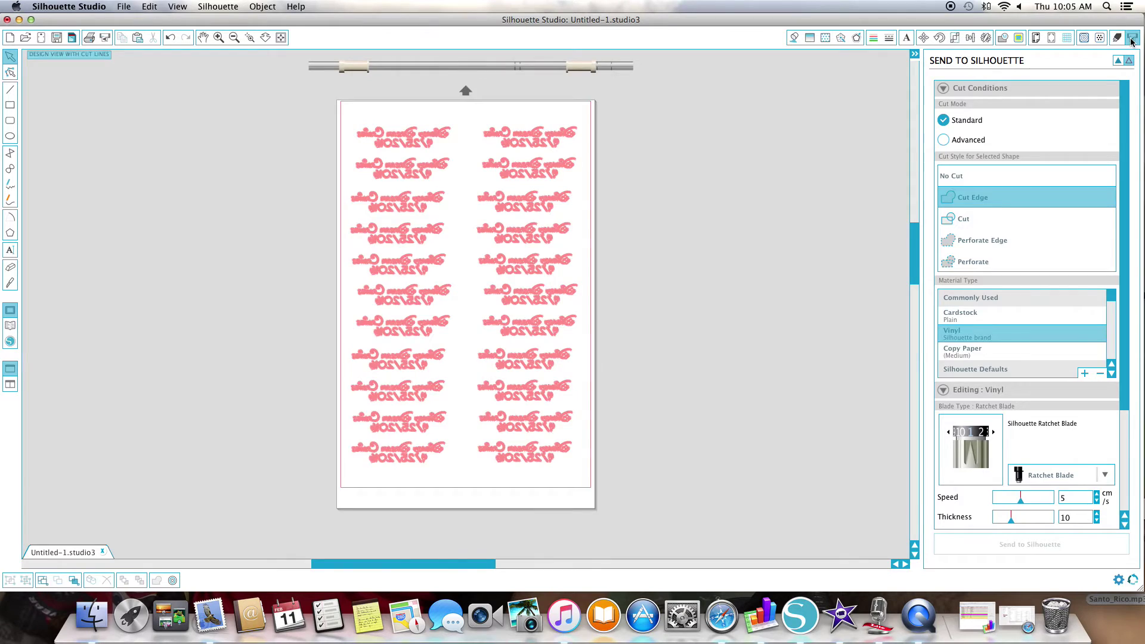